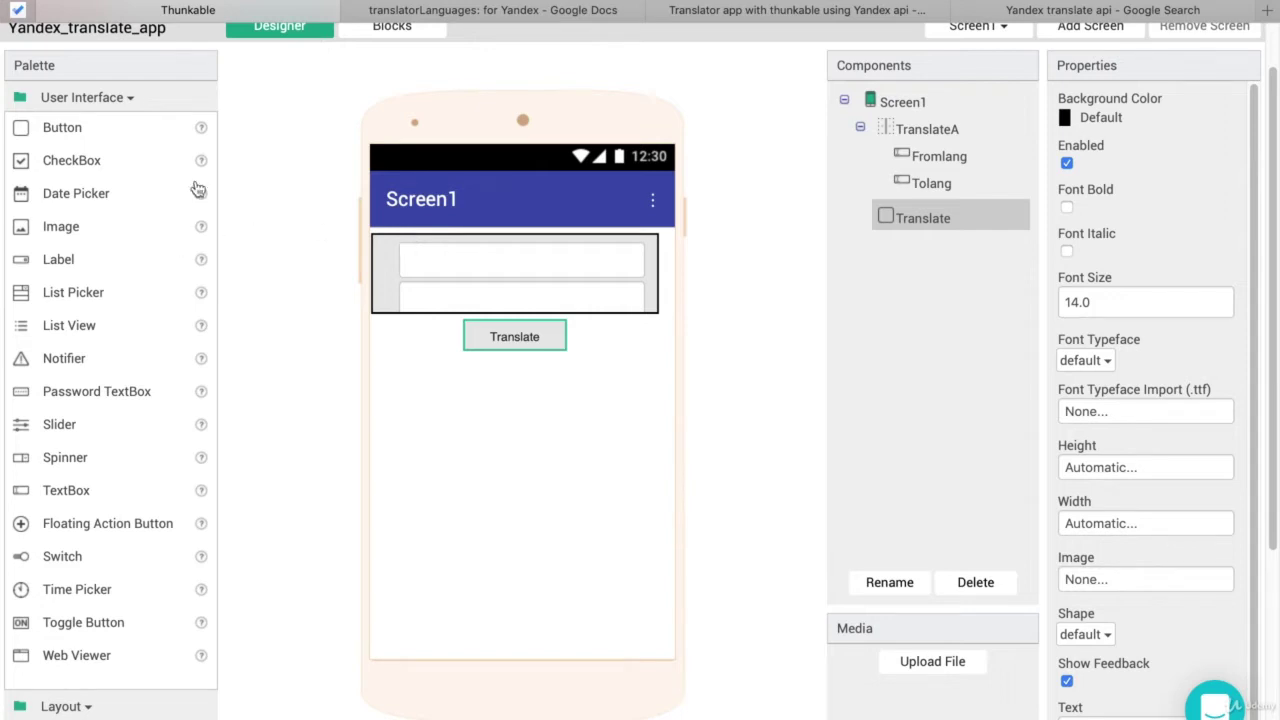
# Add a Yandex Translate component from the Media components to Screen1 of the app
pyautogui.click(155, 107)
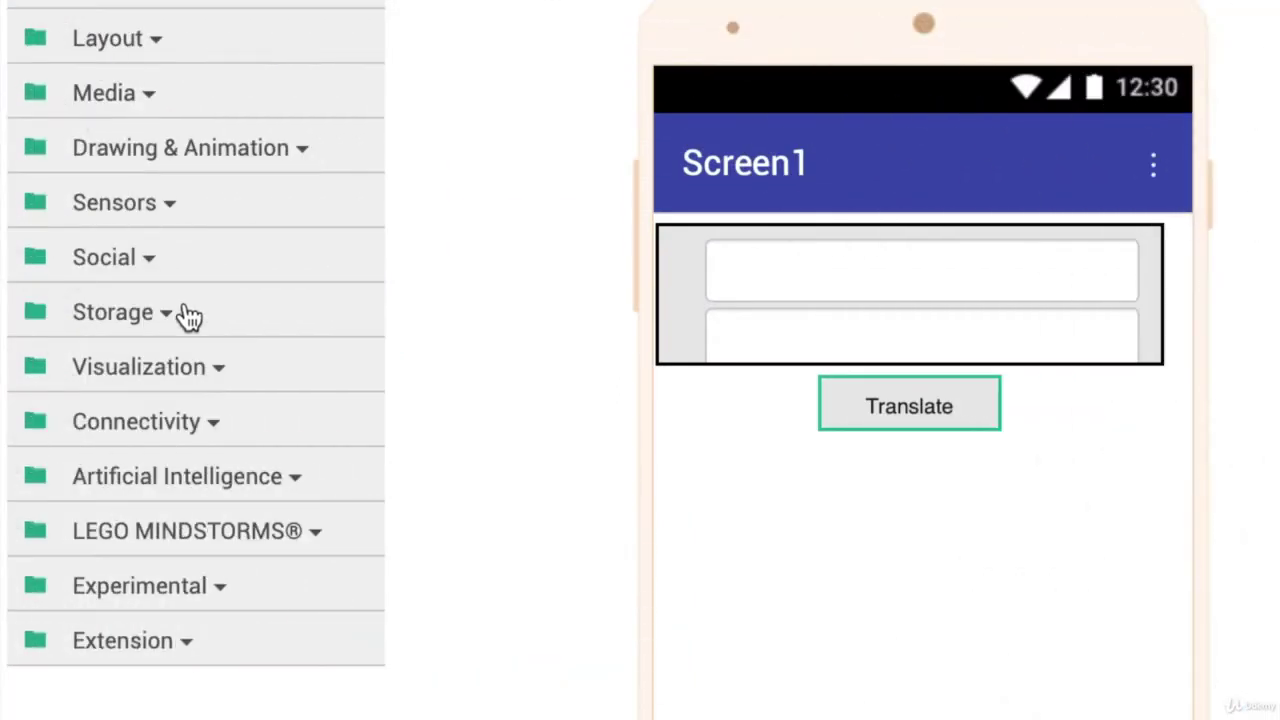
pyautogui.click(150, 96)
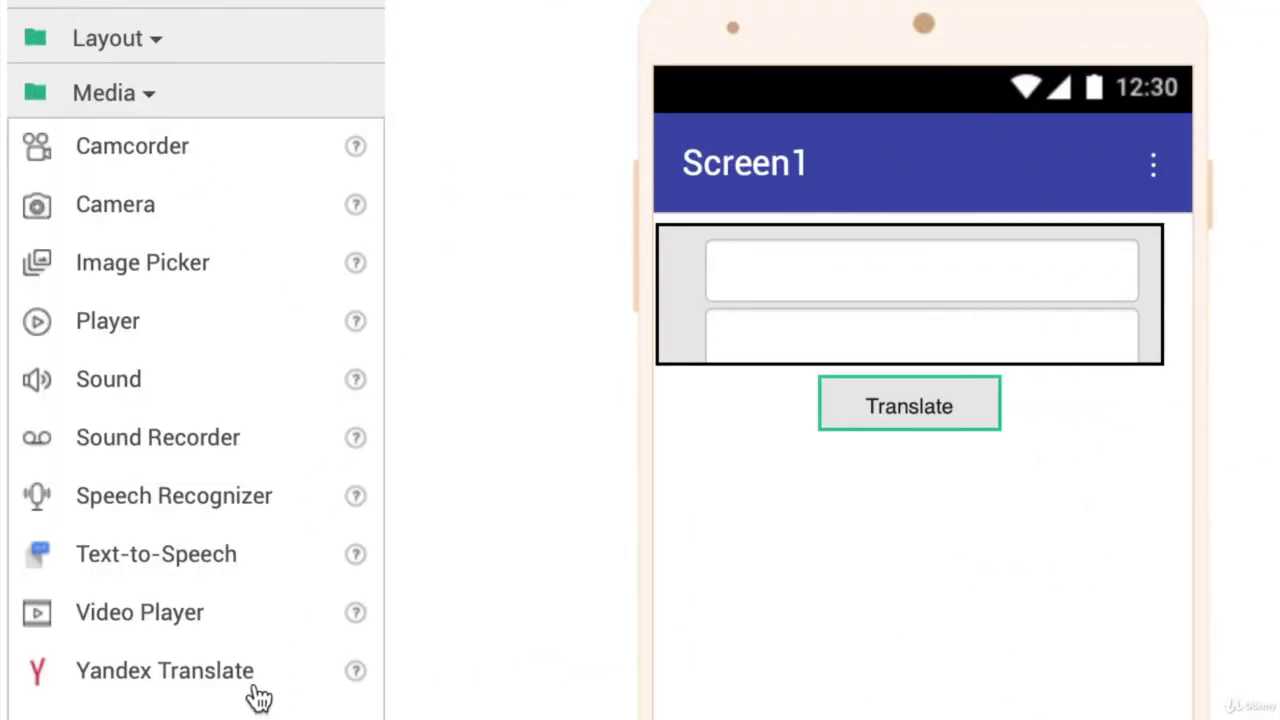
pyautogui.click(210, 685)
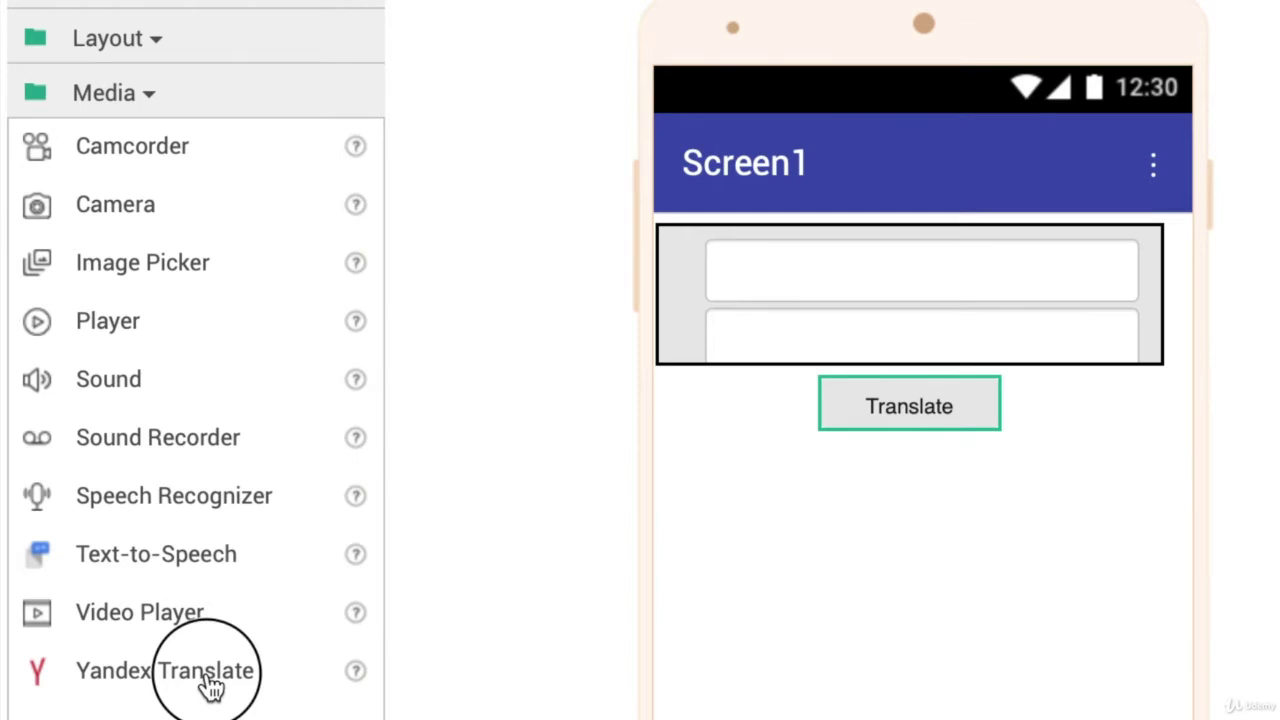
pyautogui.moveTo(210, 685); pyautogui.dragTo(912, 436)
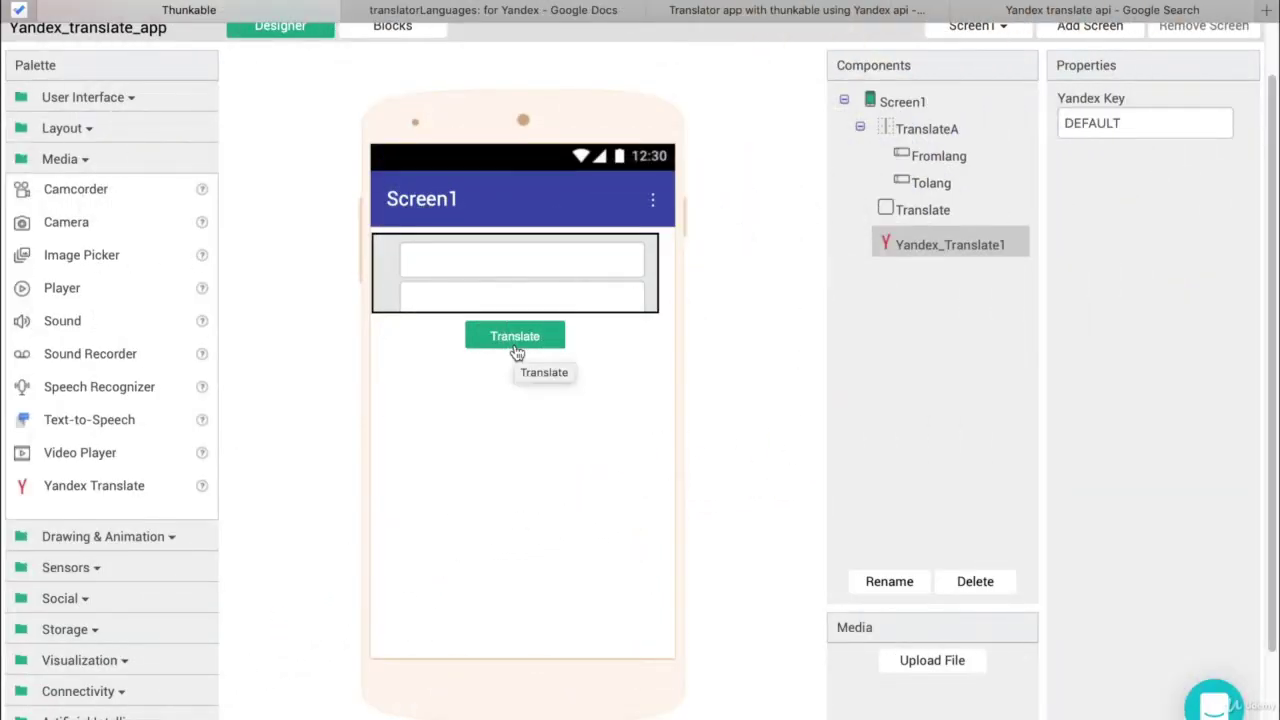
pyautogui.scroll(-3, 516, 352)
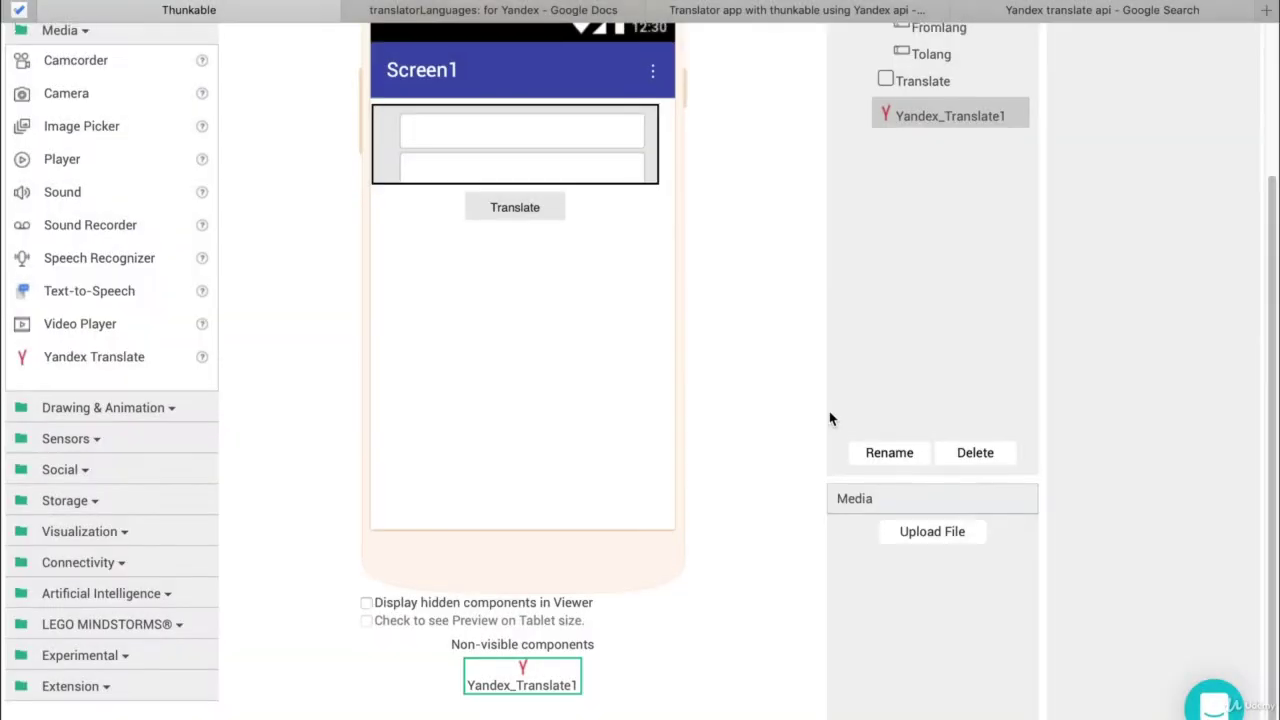
# Switch to the block editor and examine the Got Translation event block of Yandex_Translate1
pyautogui.scroll(3, 829, 411)
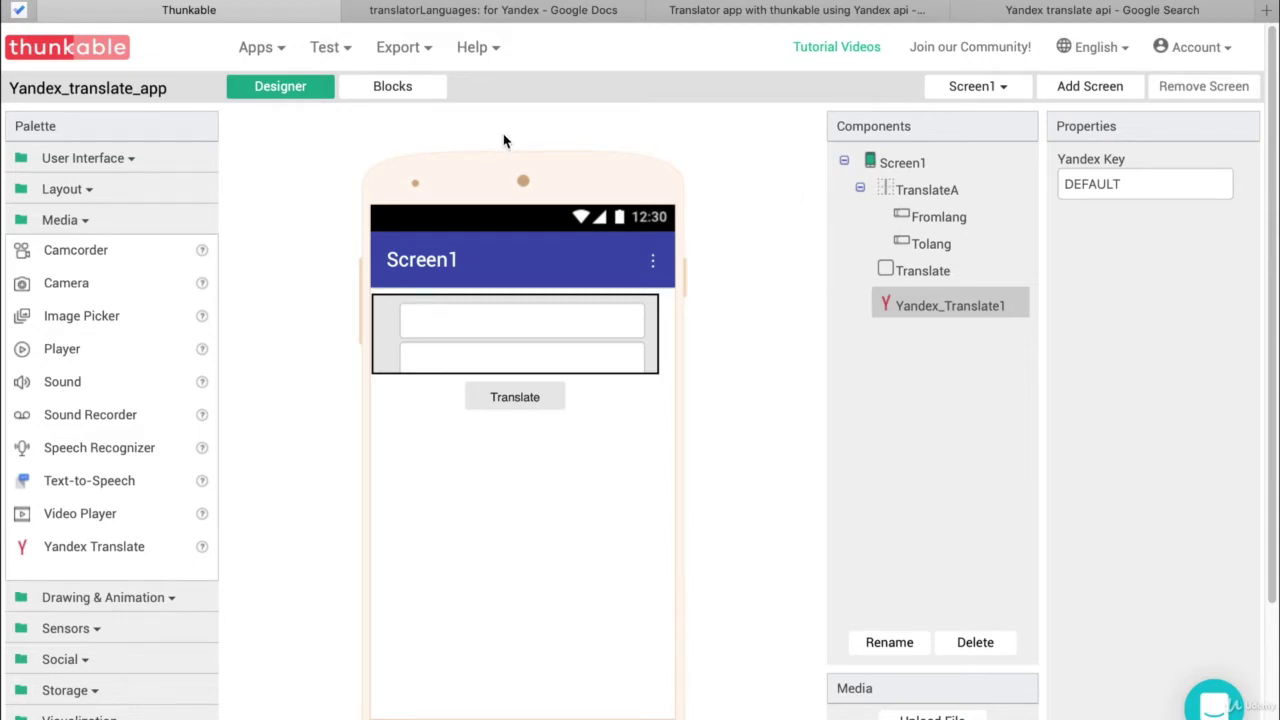
pyautogui.click(417, 87)
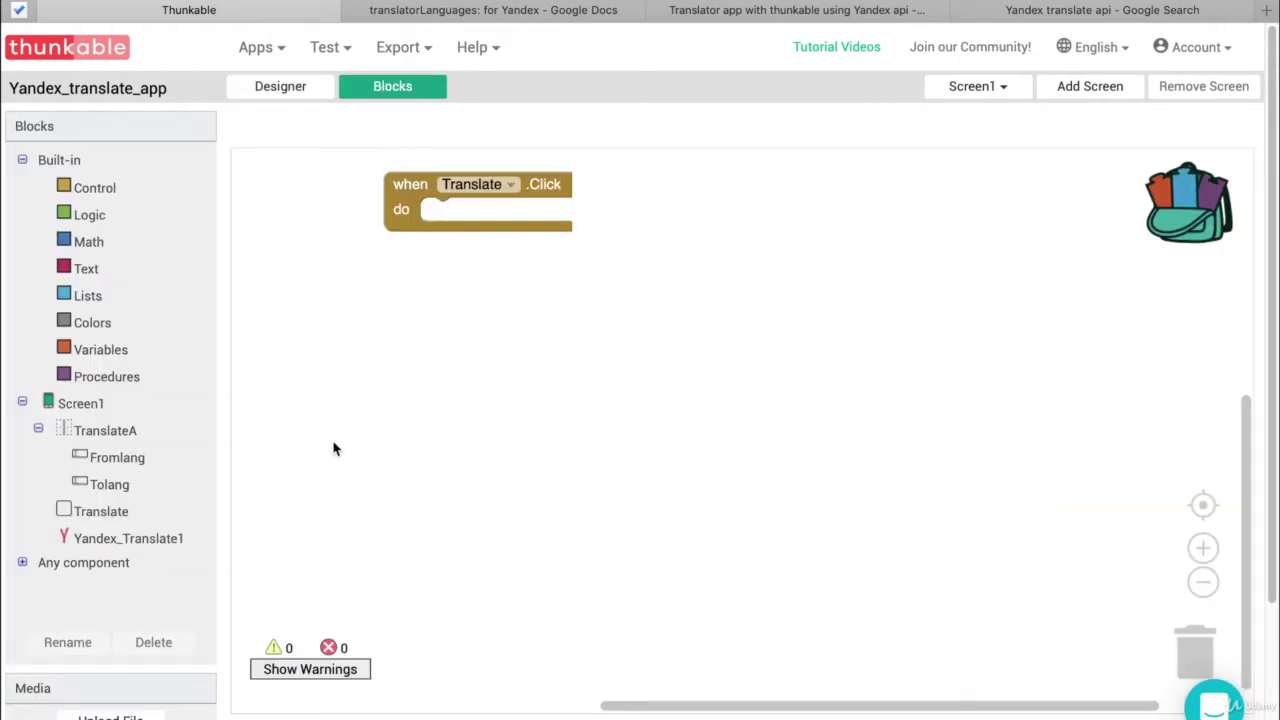
pyautogui.click(134, 545)
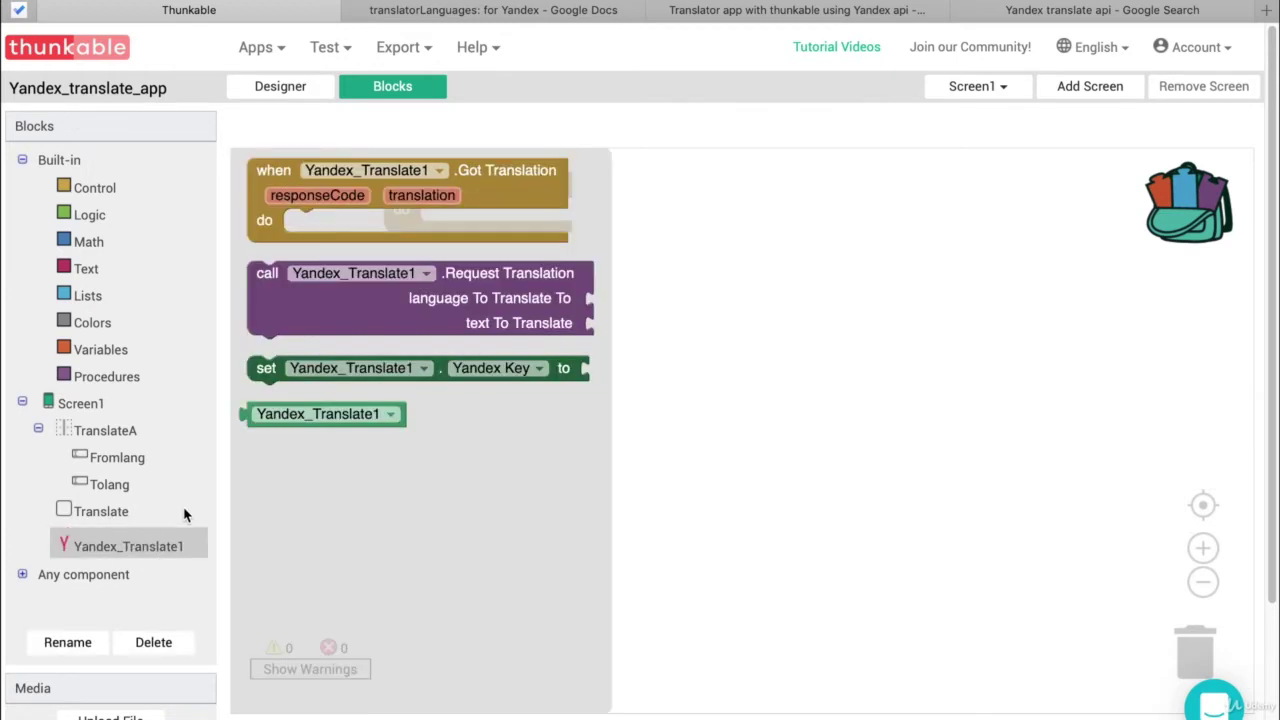
pyautogui.click(345, 208)
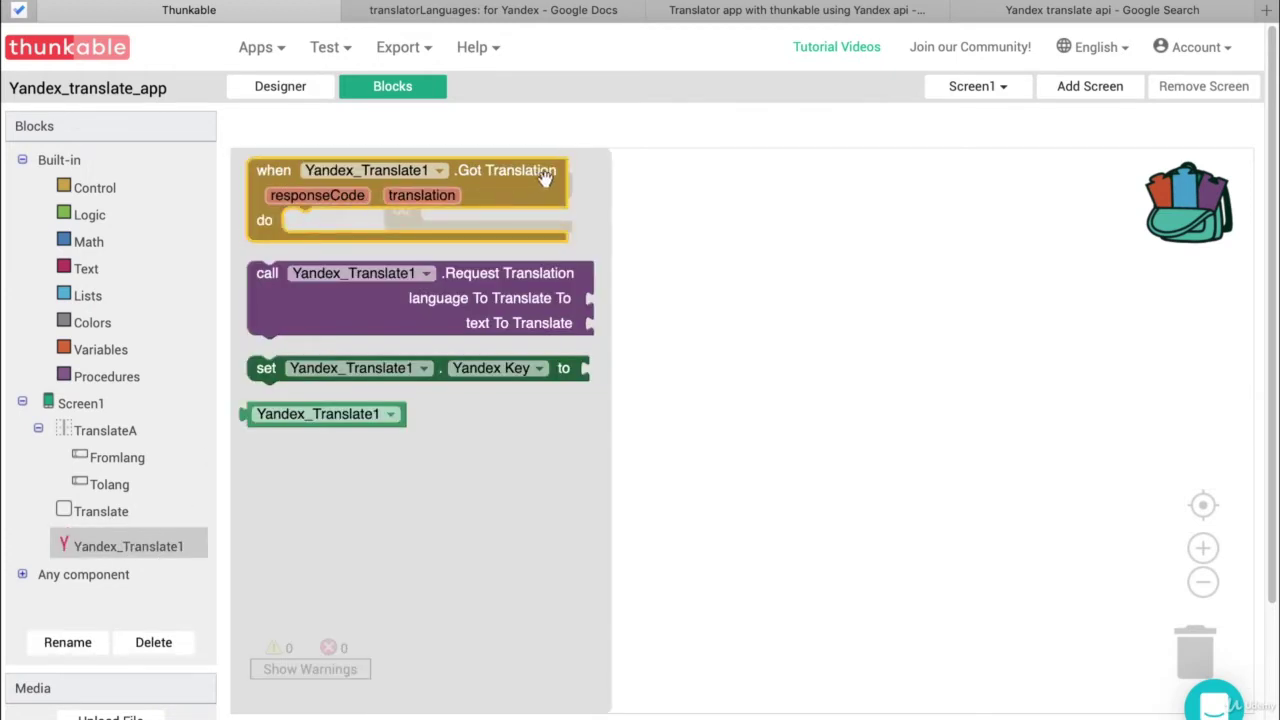
pyautogui.moveTo(500, 176)
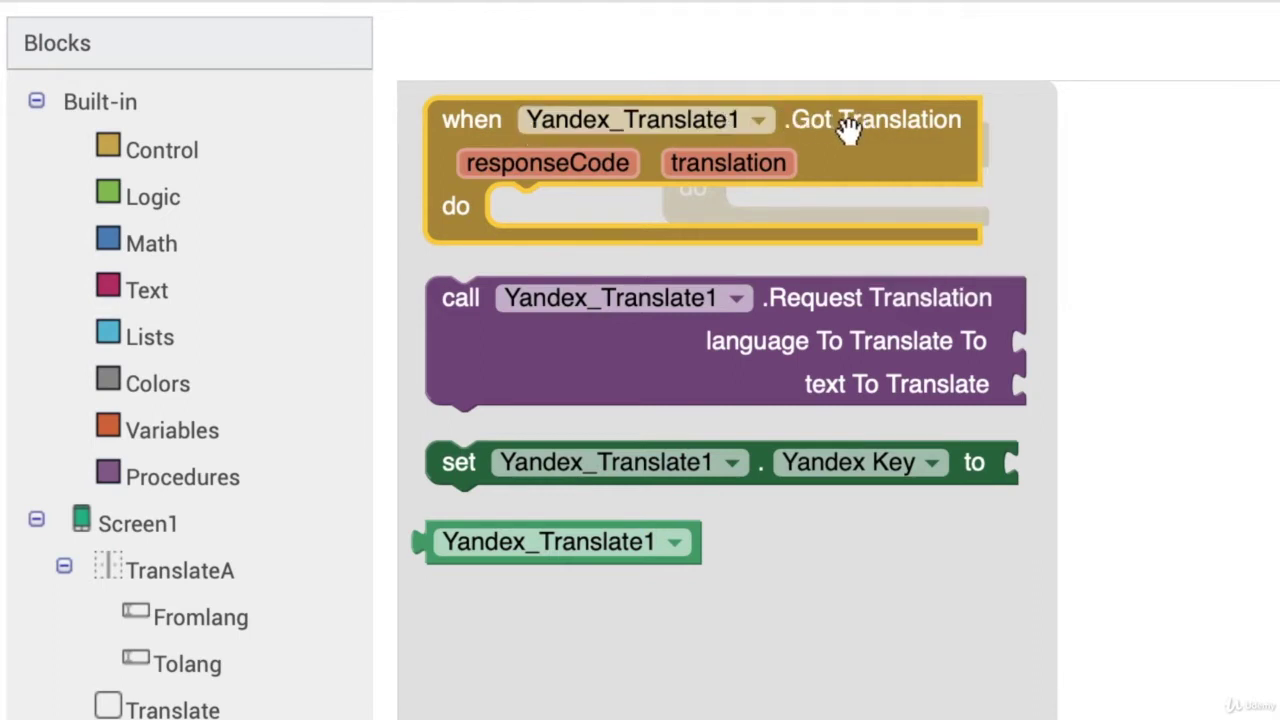
pyautogui.moveTo(858, 137)
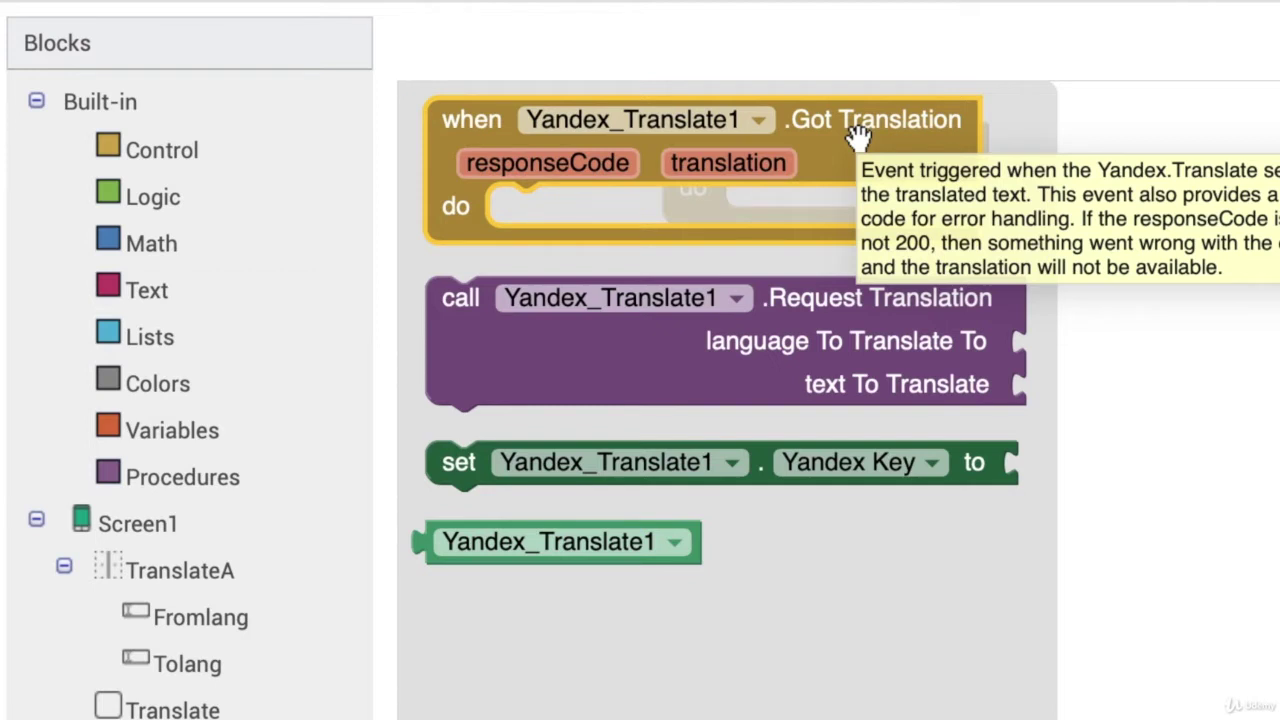
# Examine the Request Translation call block and its inputs for the target language and the text to translate
pyautogui.click(800, 289)
pyautogui.moveTo(800, 289)
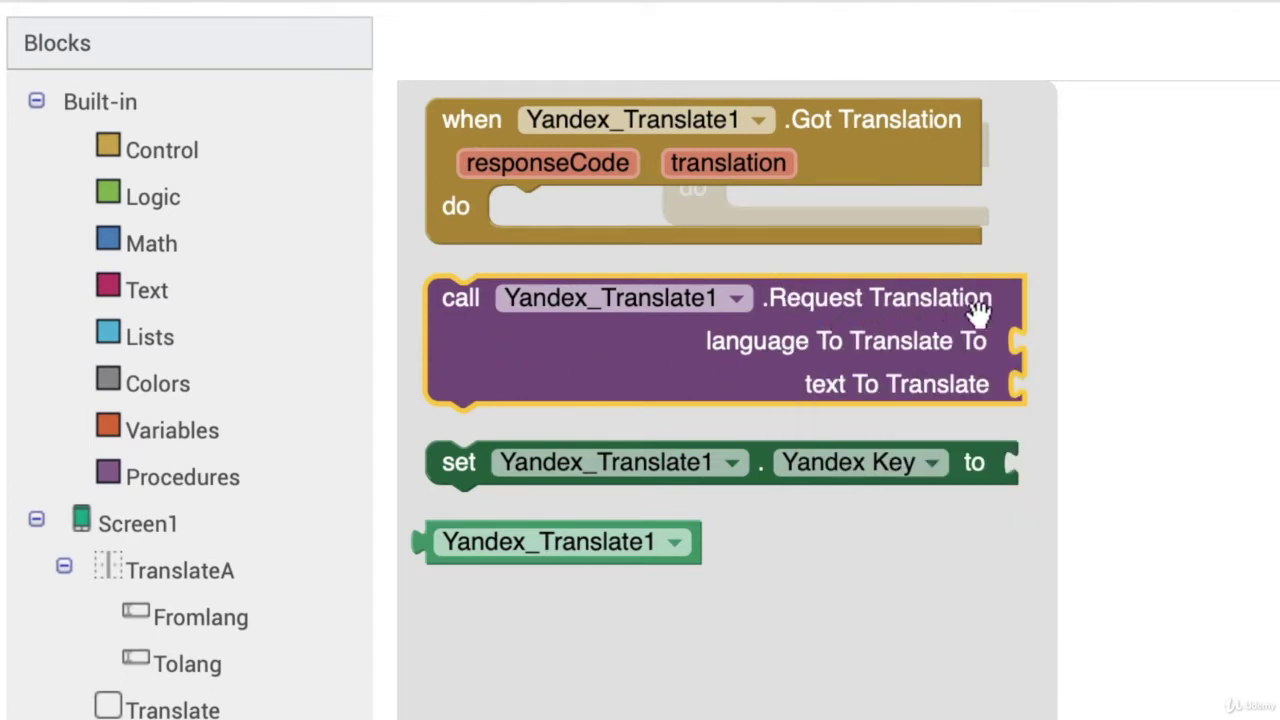
pyautogui.moveTo(978, 313)
pyautogui.click(1036, 334)
pyautogui.click(997, 336)
pyautogui.click(1077, 328)
pyautogui.click(975, 340)
pyautogui.click(1080, 328)
pyautogui.click(868, 386)
pyautogui.click(1044, 400)
pyautogui.click(1000, 382)
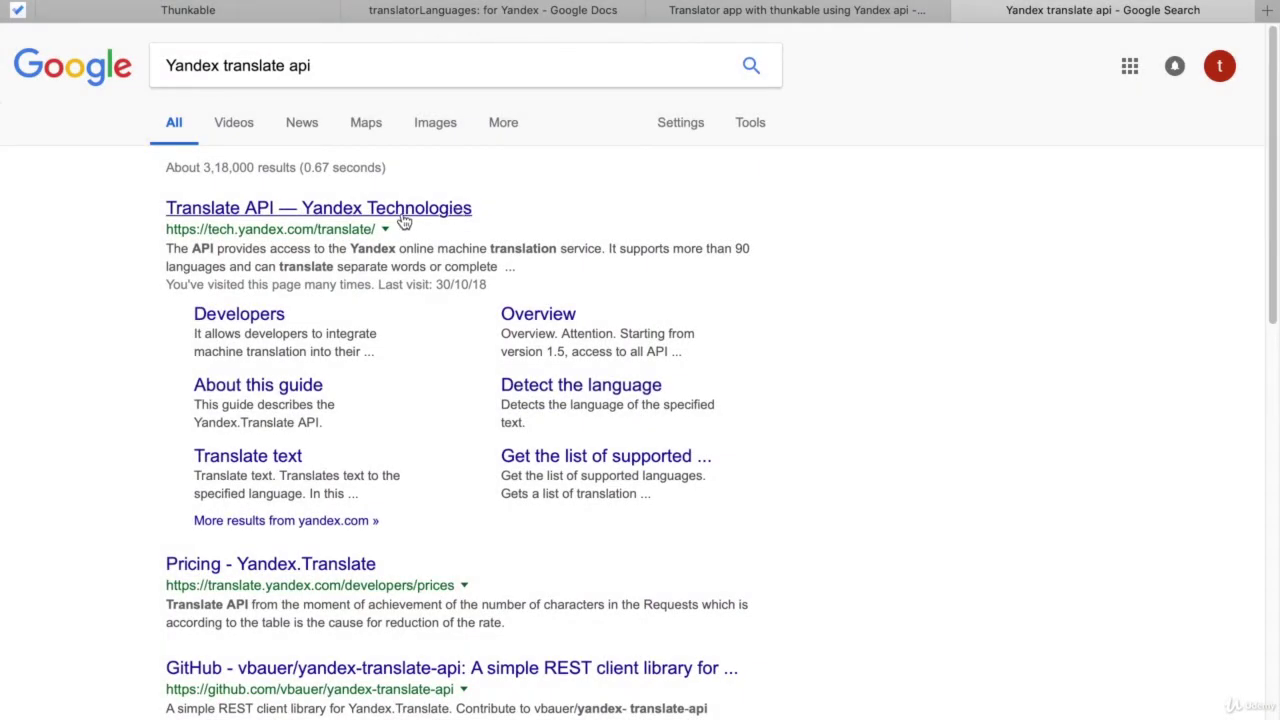
# Open the Yandex Technologies Translate API page from the search results and view its free API key link in a new tab
pyautogui.click(403, 217)
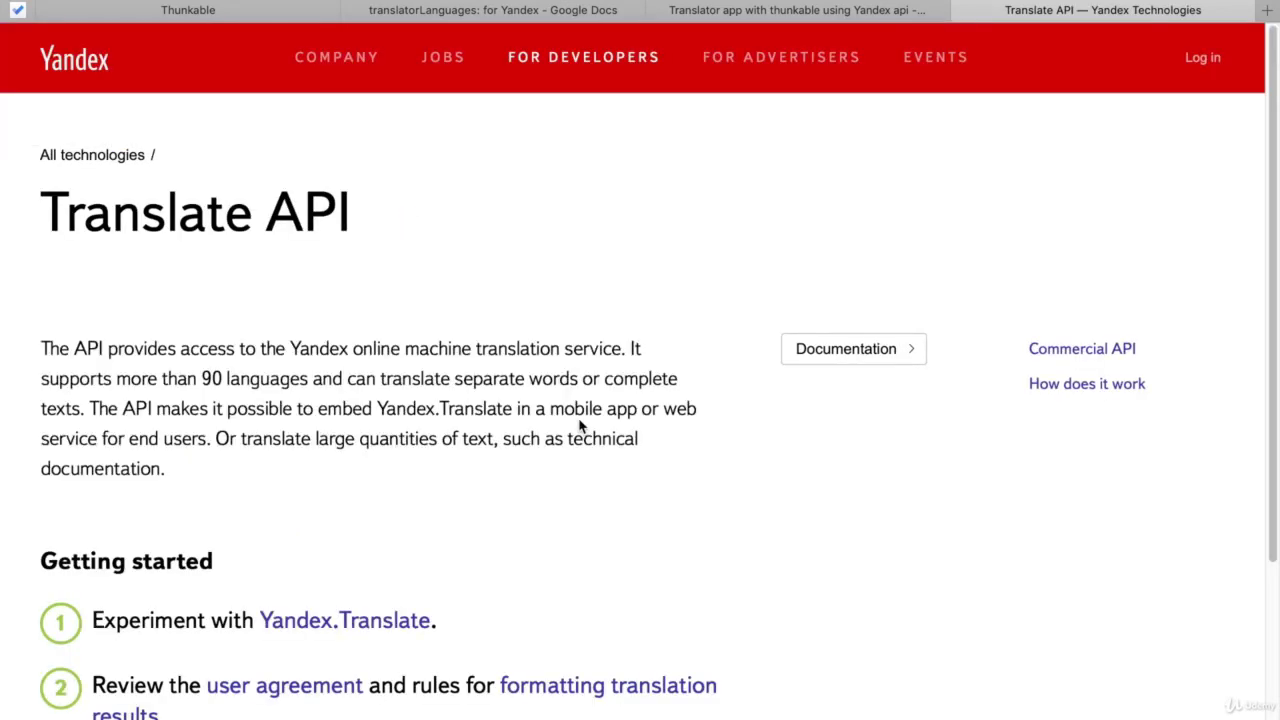
pyautogui.scroll(-1, 580, 425)
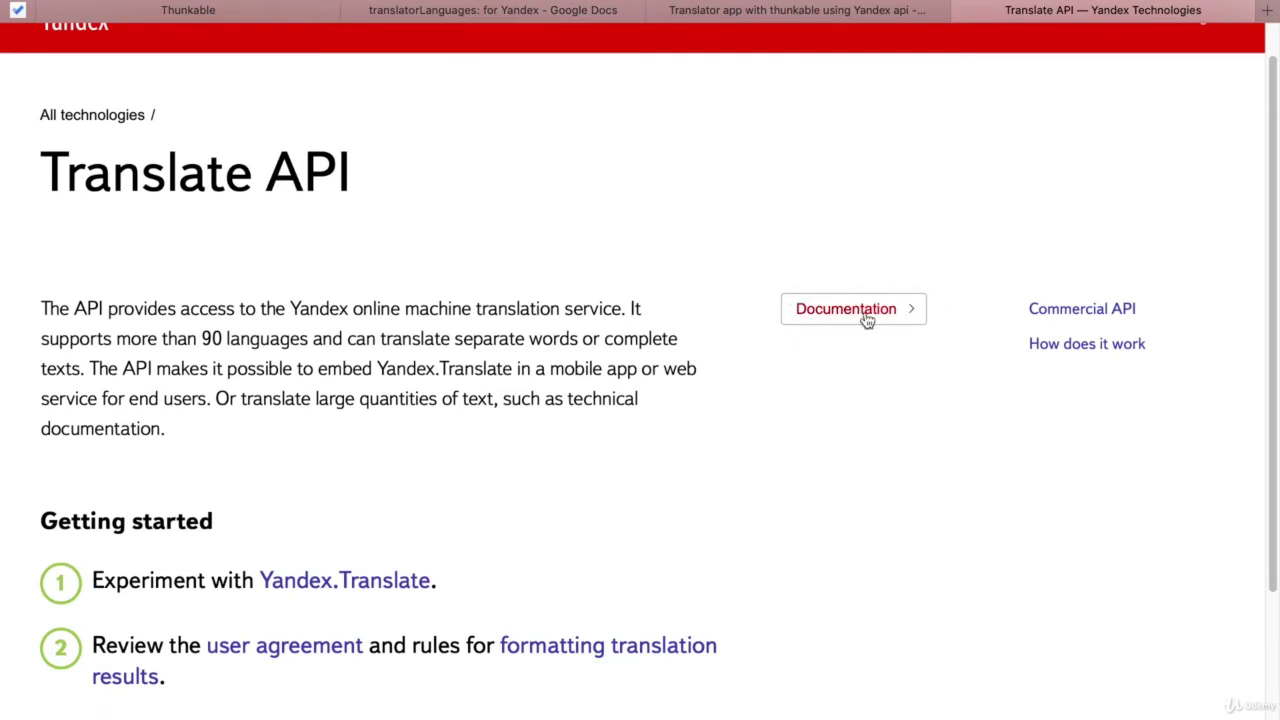
pyautogui.scroll(-5, 750, 446)
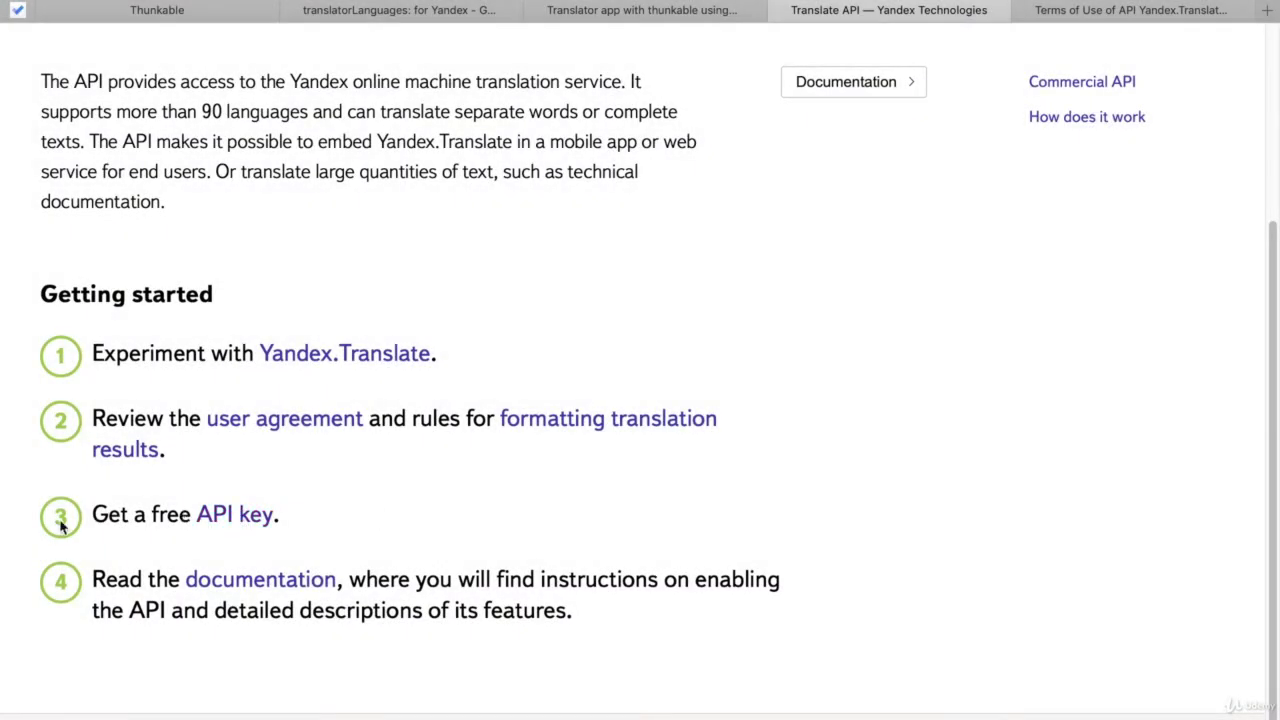
pyautogui.rightClick(245, 527)
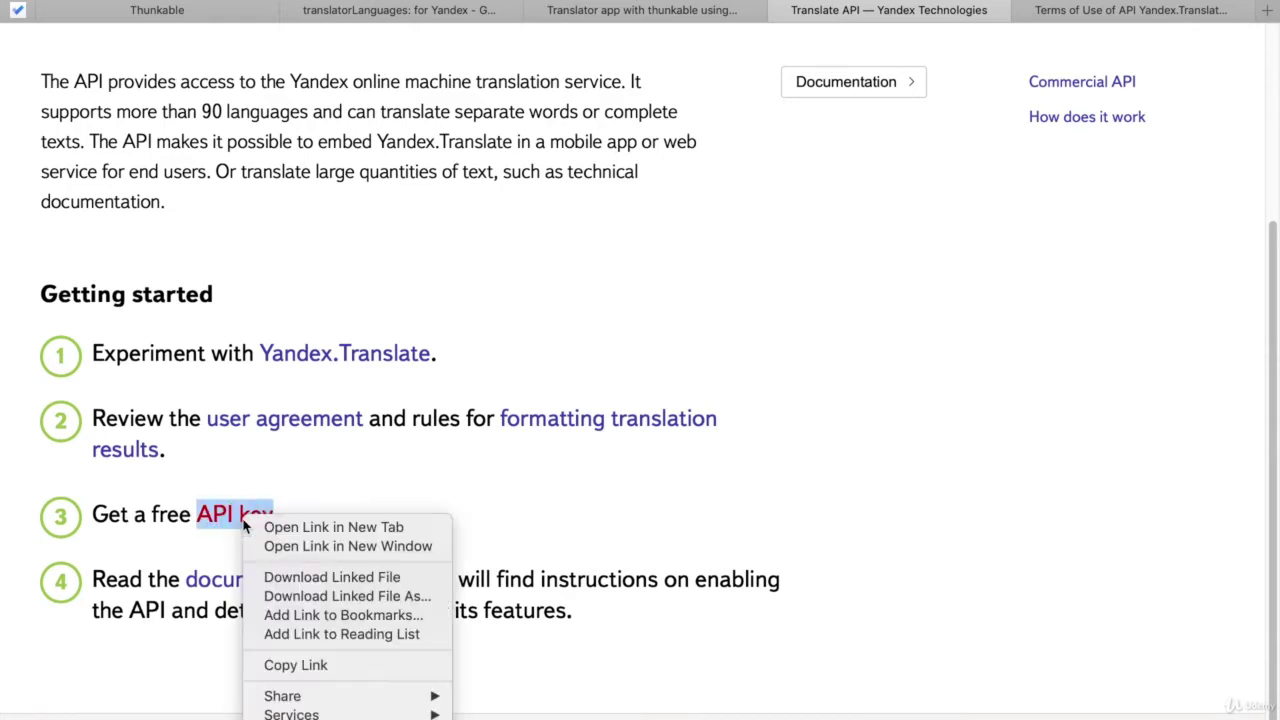
pyautogui.click(317, 527)
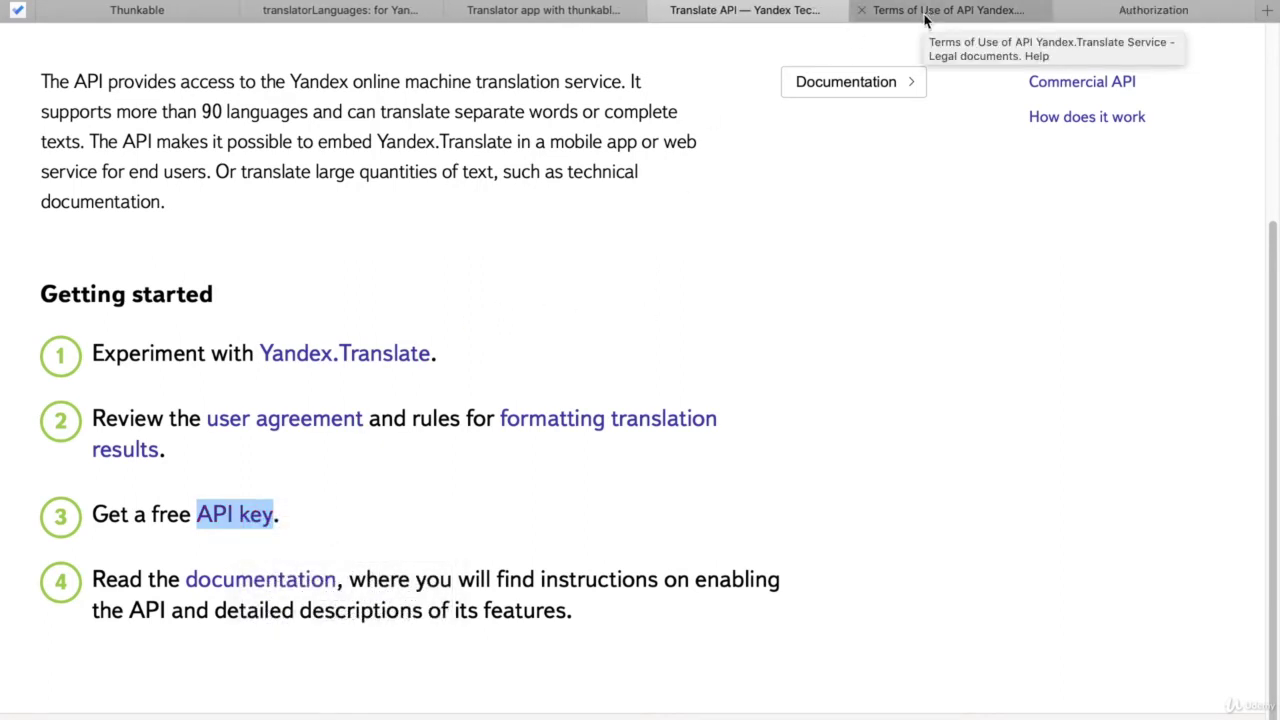
pyautogui.click(1133, 12)
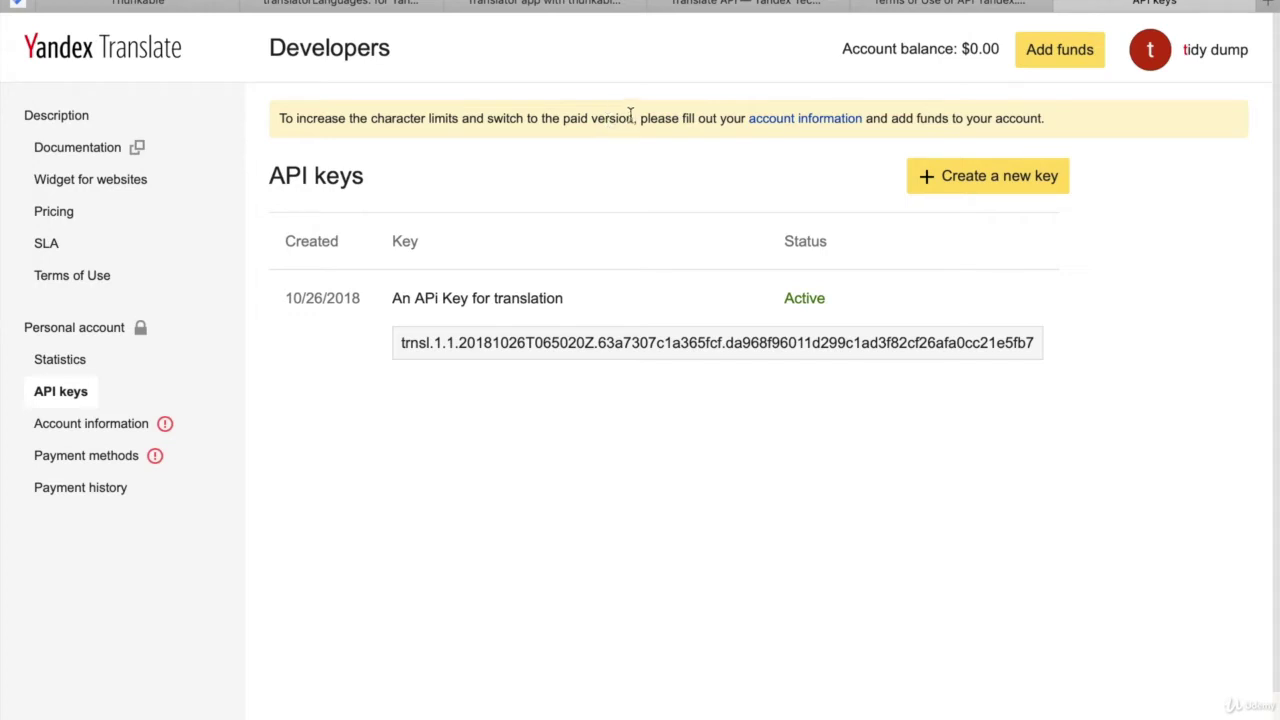
# Review the Yandex Translate pricing table, comparing the rates for the two lowest character ranges
pyautogui.click(55, 213)
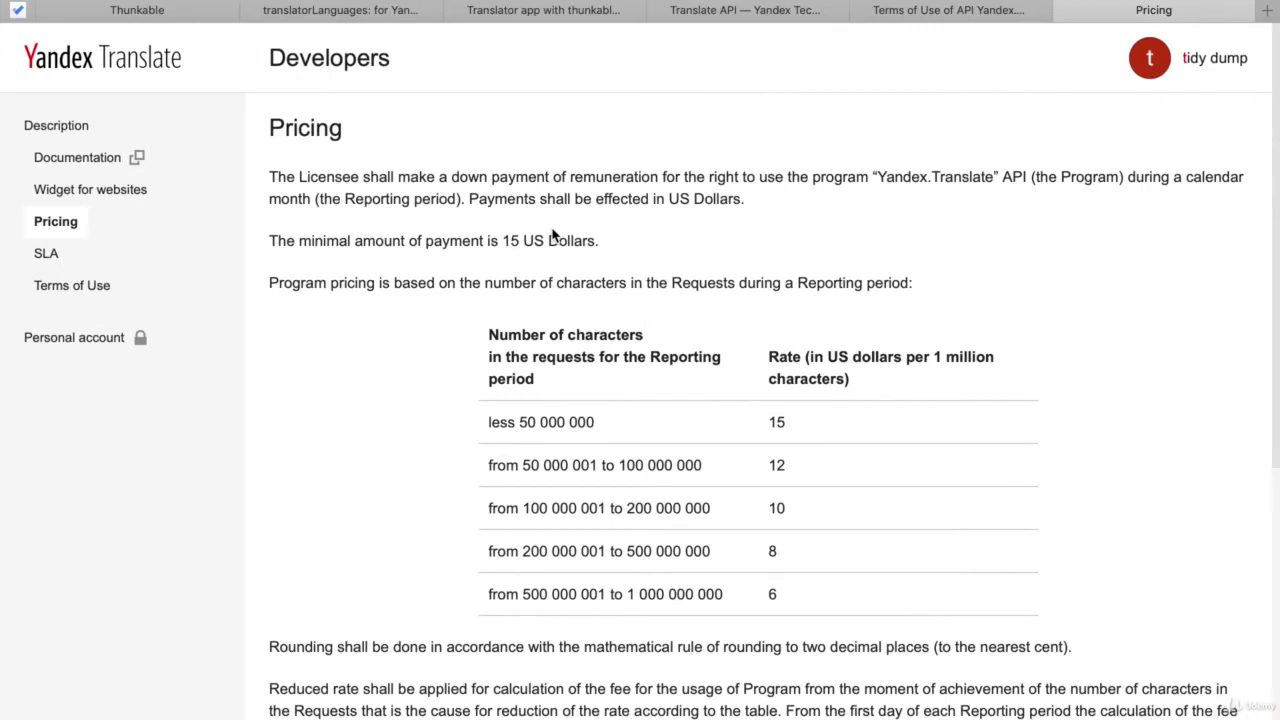
pyautogui.scroll(-1, 552, 235)
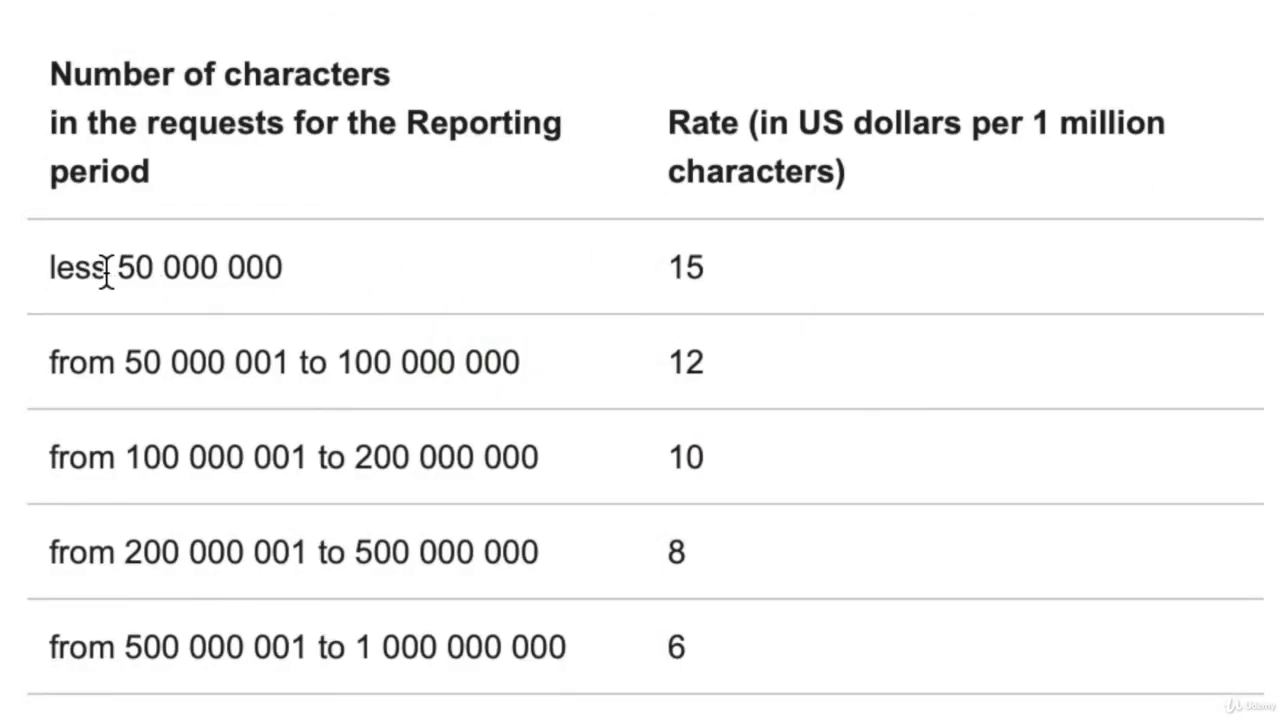
pyautogui.moveTo(106, 272); pyautogui.dragTo(340, 272)
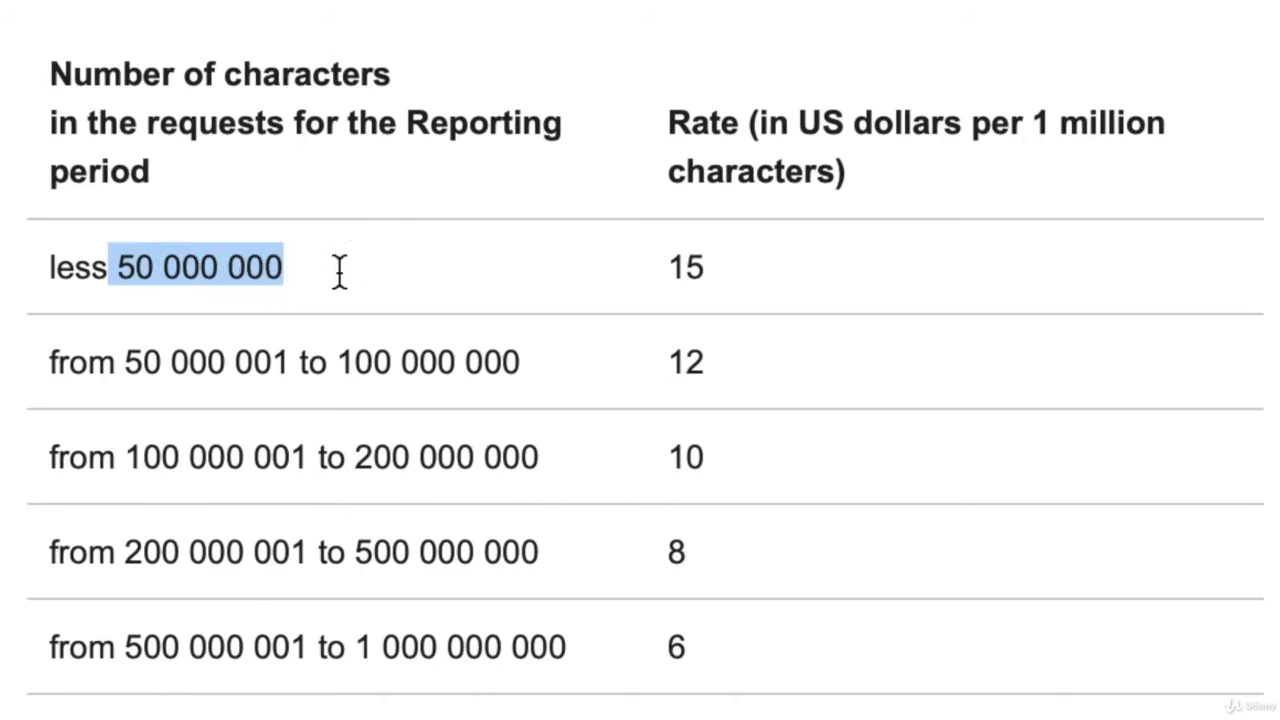
pyautogui.click(340, 272)
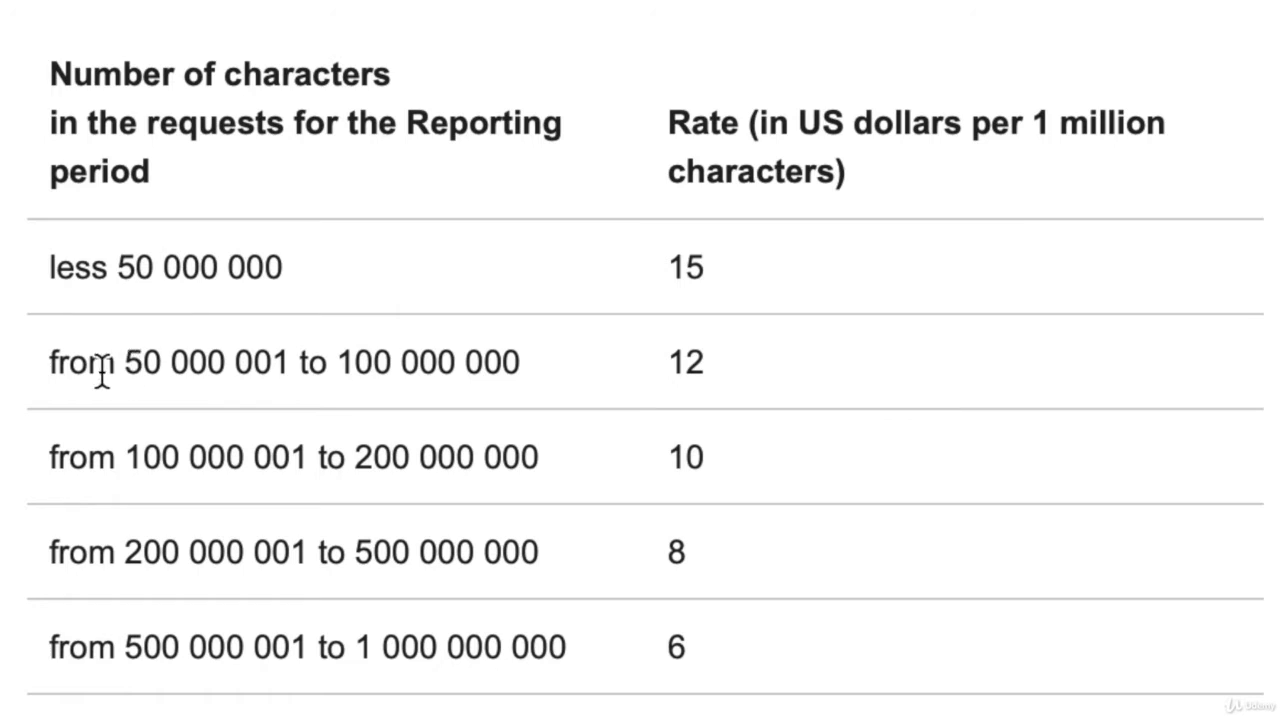
pyautogui.moveTo(92, 369); pyautogui.dragTo(518, 367)
pyautogui.click(160, 365)
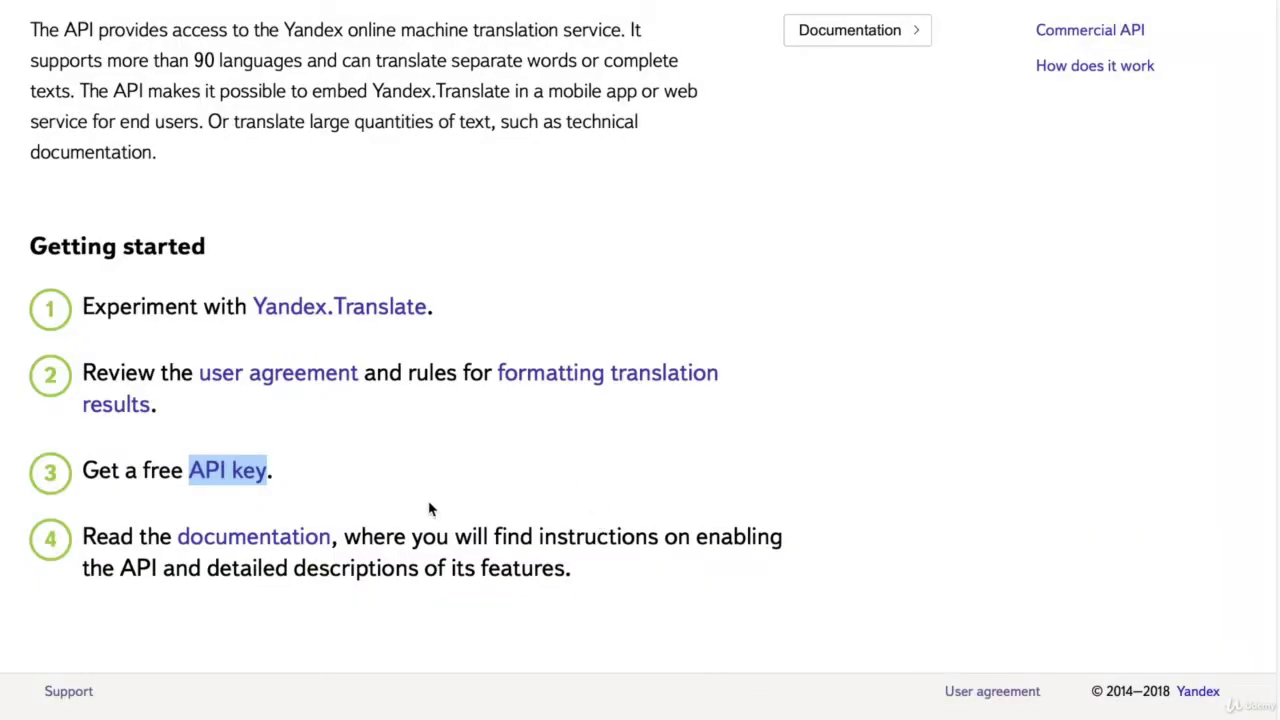
# Open the Translate API documentation's Overview and look through the table of supported languages and their codes
pyautogui.click(278, 541)
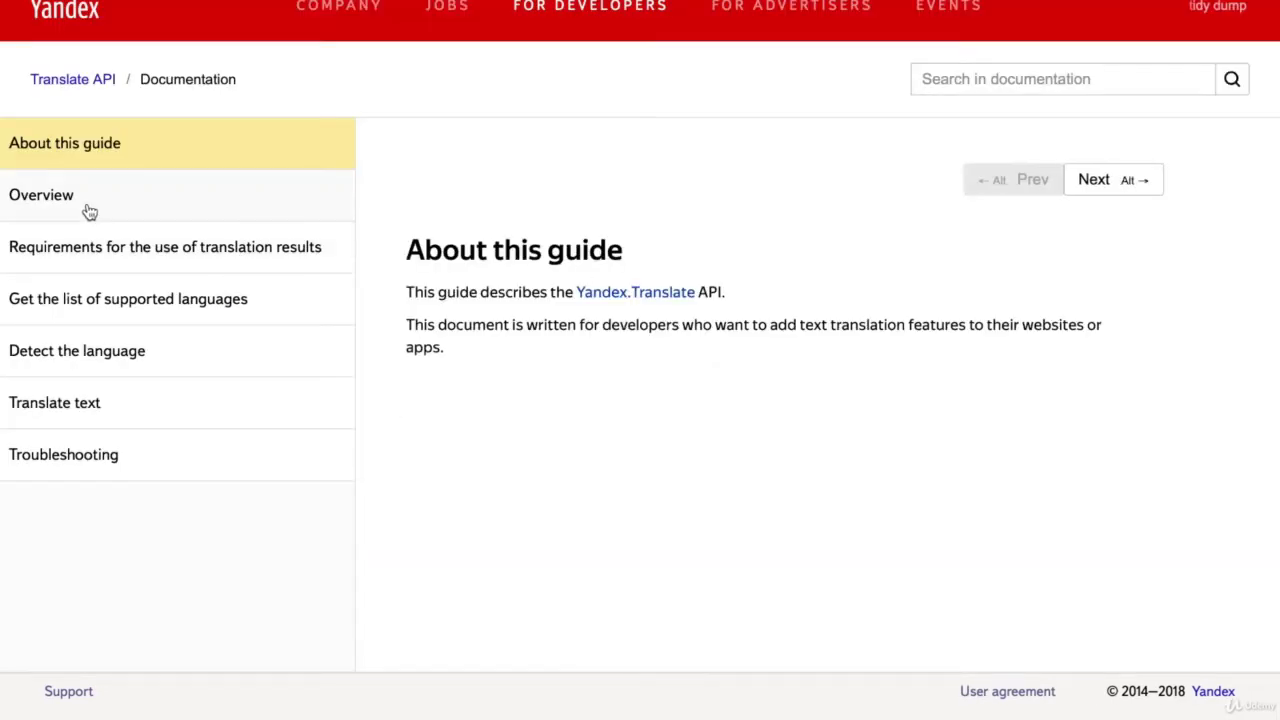
pyautogui.click(89, 209)
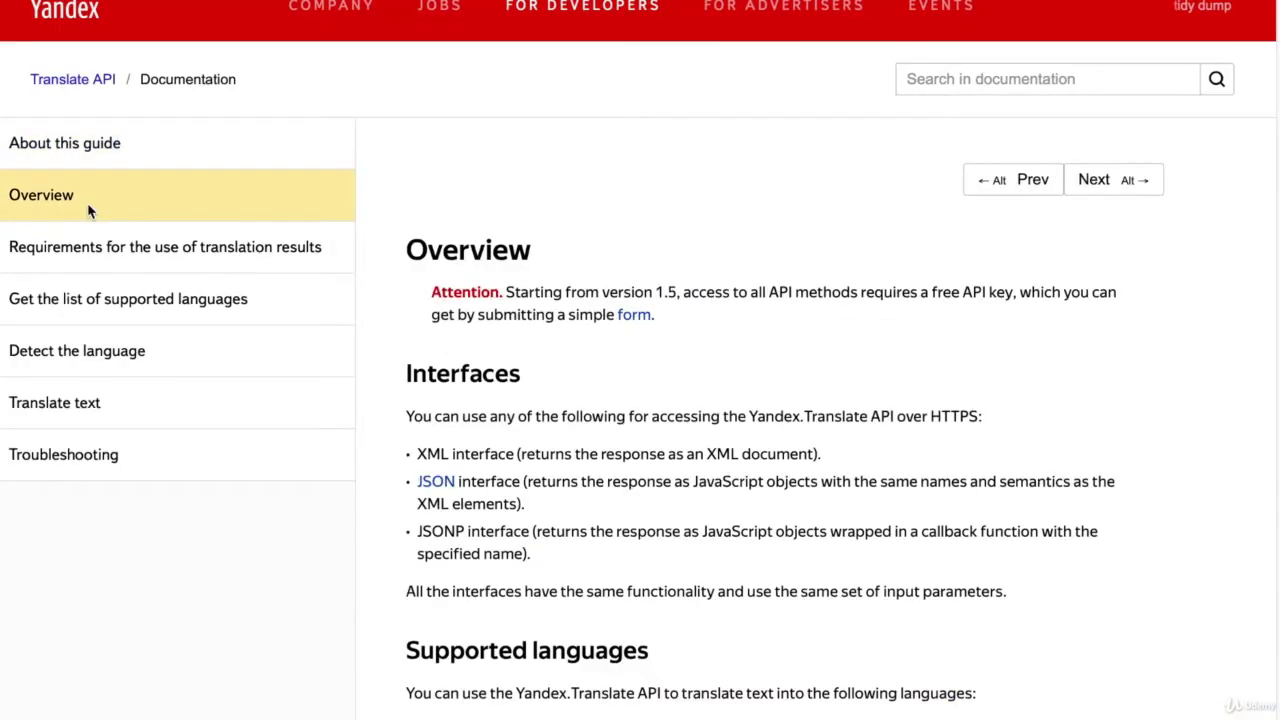
pyautogui.scroll(-5, 521, 415)
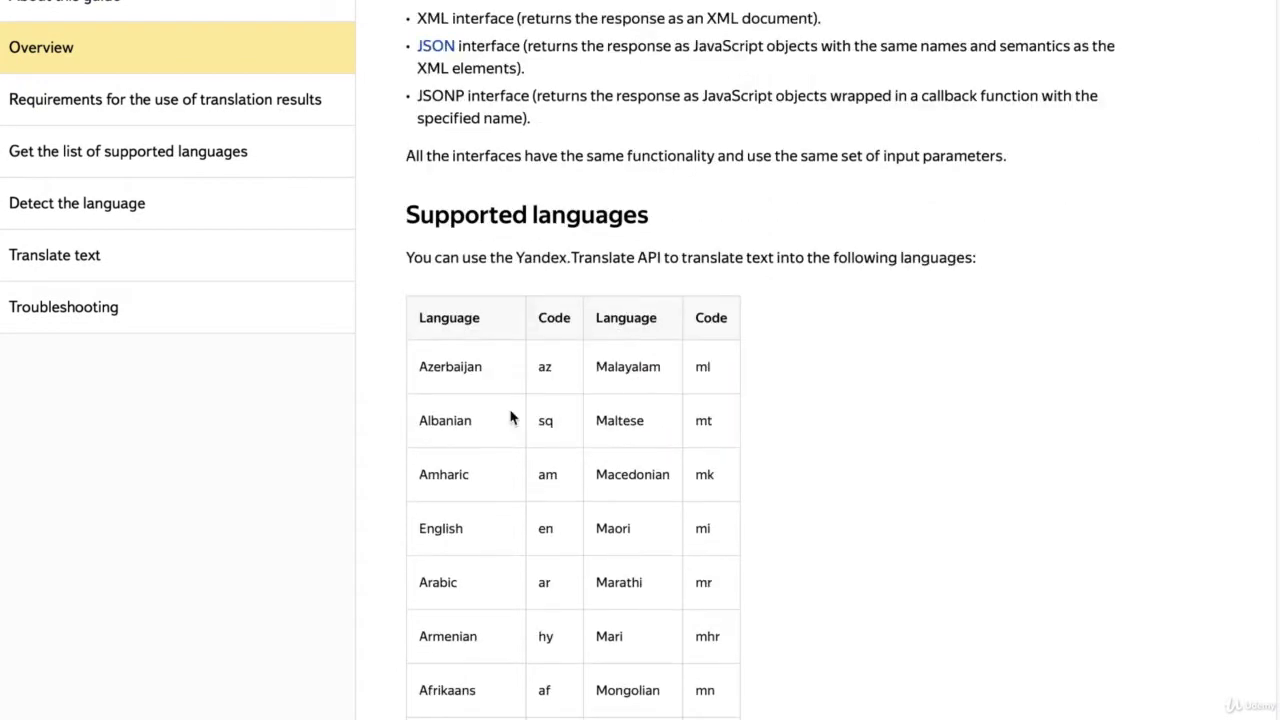
pyautogui.scroll(-3, 510, 417)
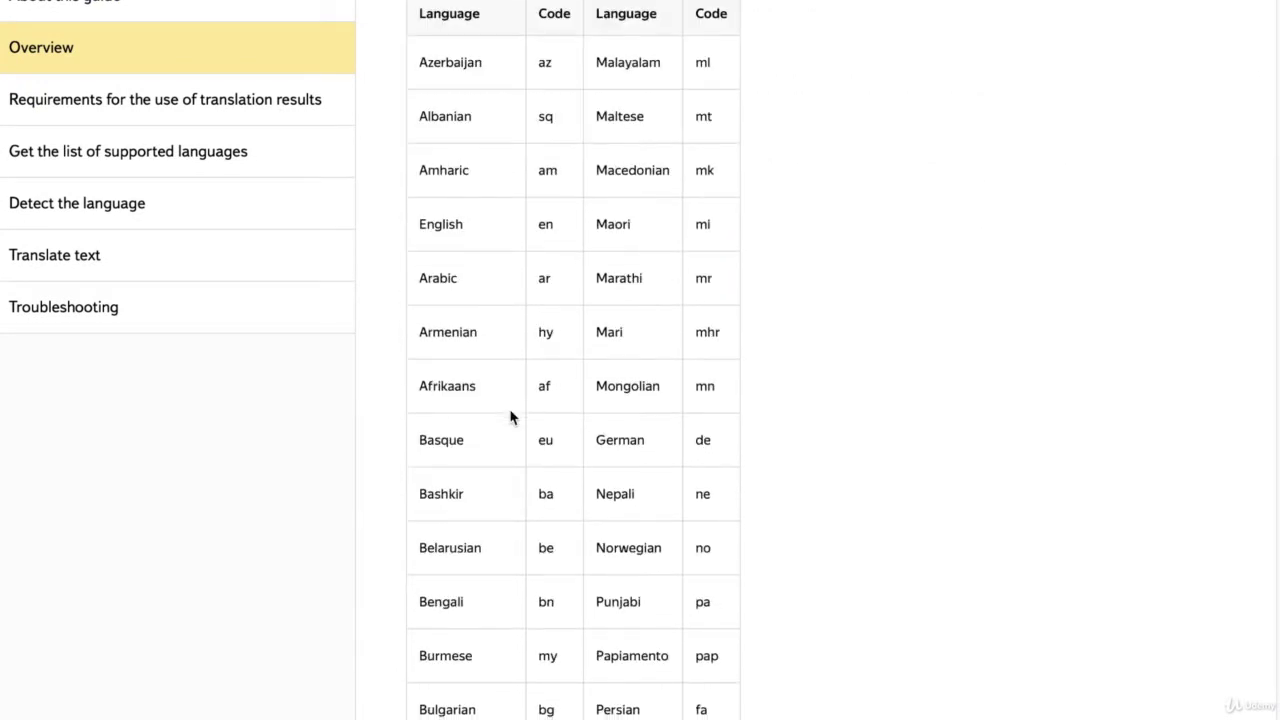
pyautogui.scroll(-10, 510, 417)
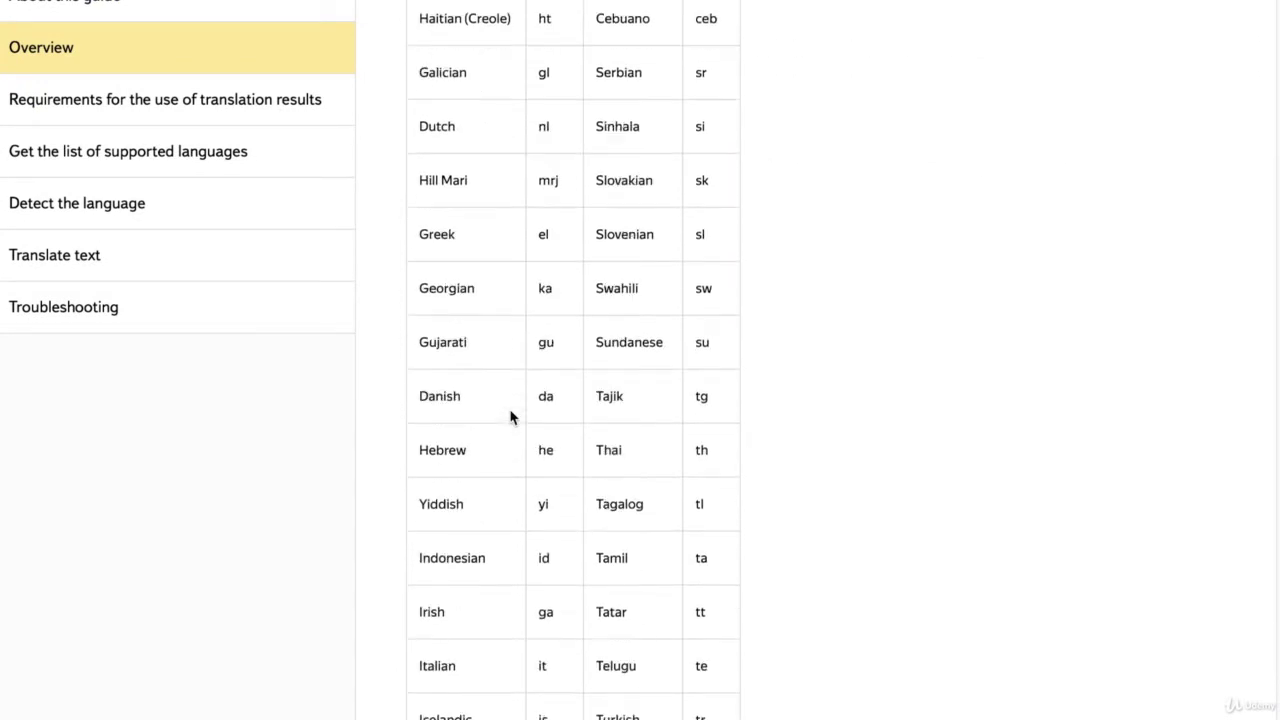
pyautogui.scroll(-6, 510, 417)
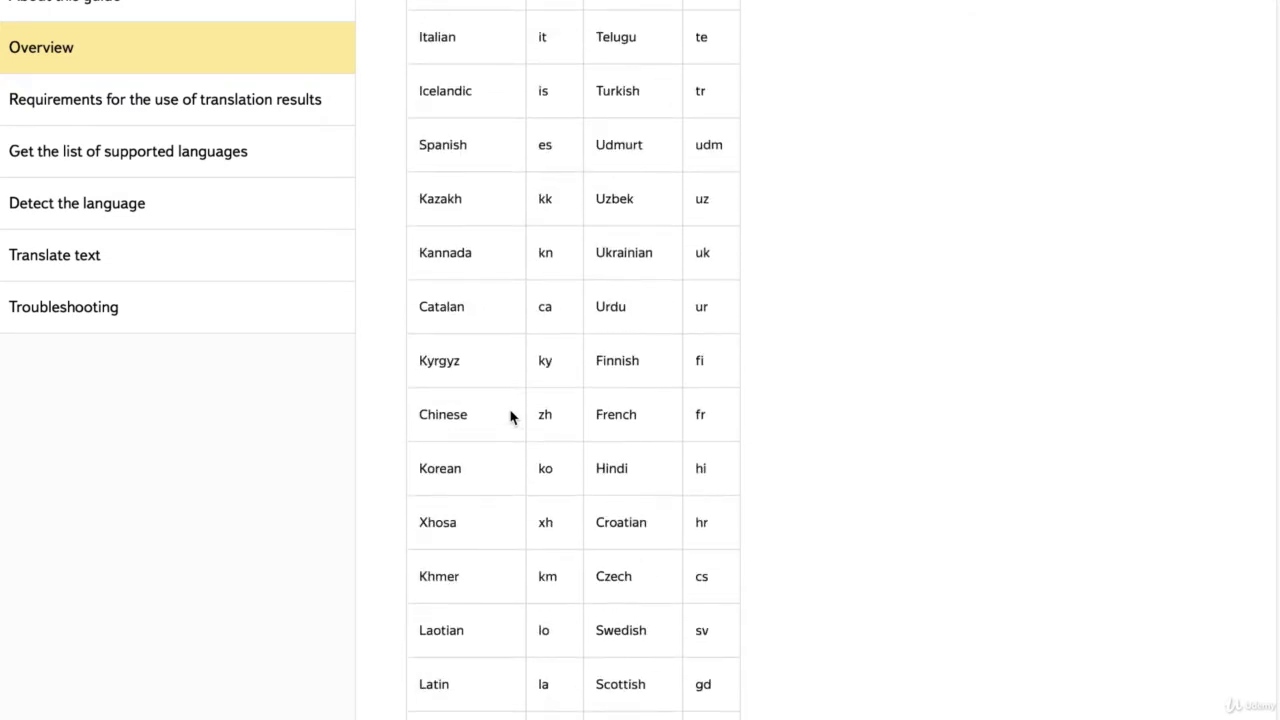
pyautogui.scroll(-4, 510, 417)
pyautogui.scroll(20, 510, 417)
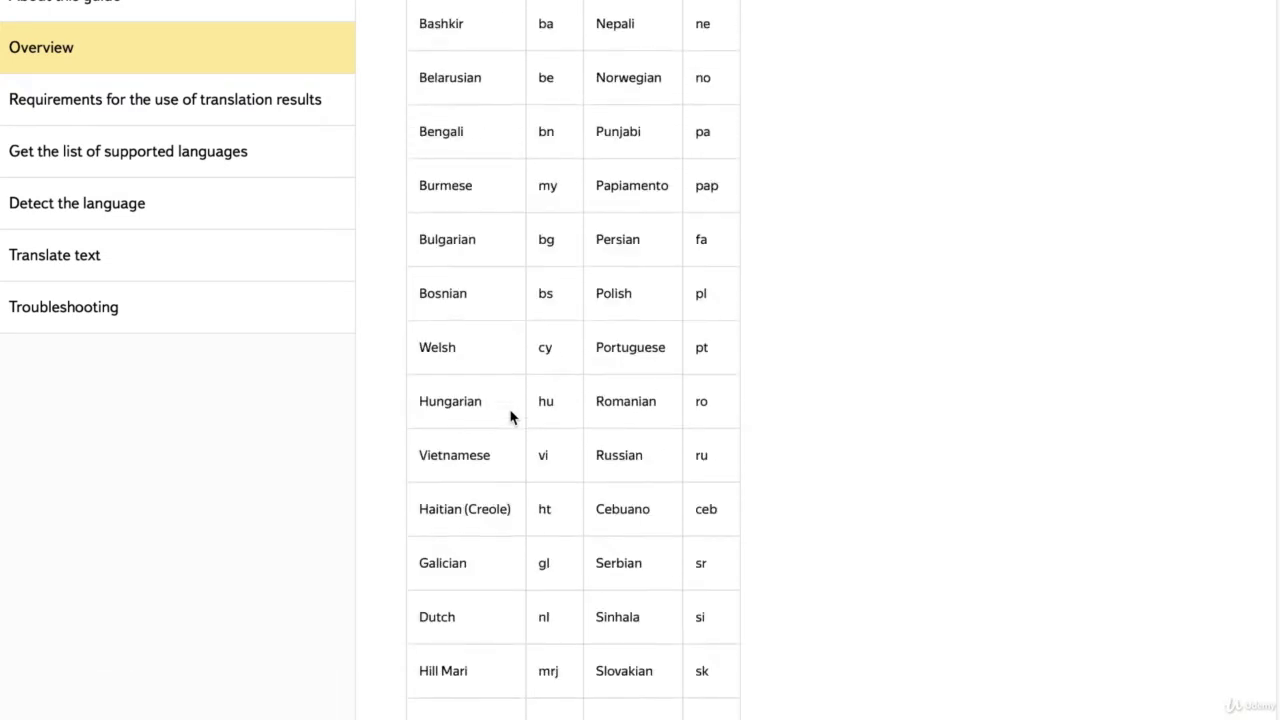
pyautogui.scroll(5, 510, 417)
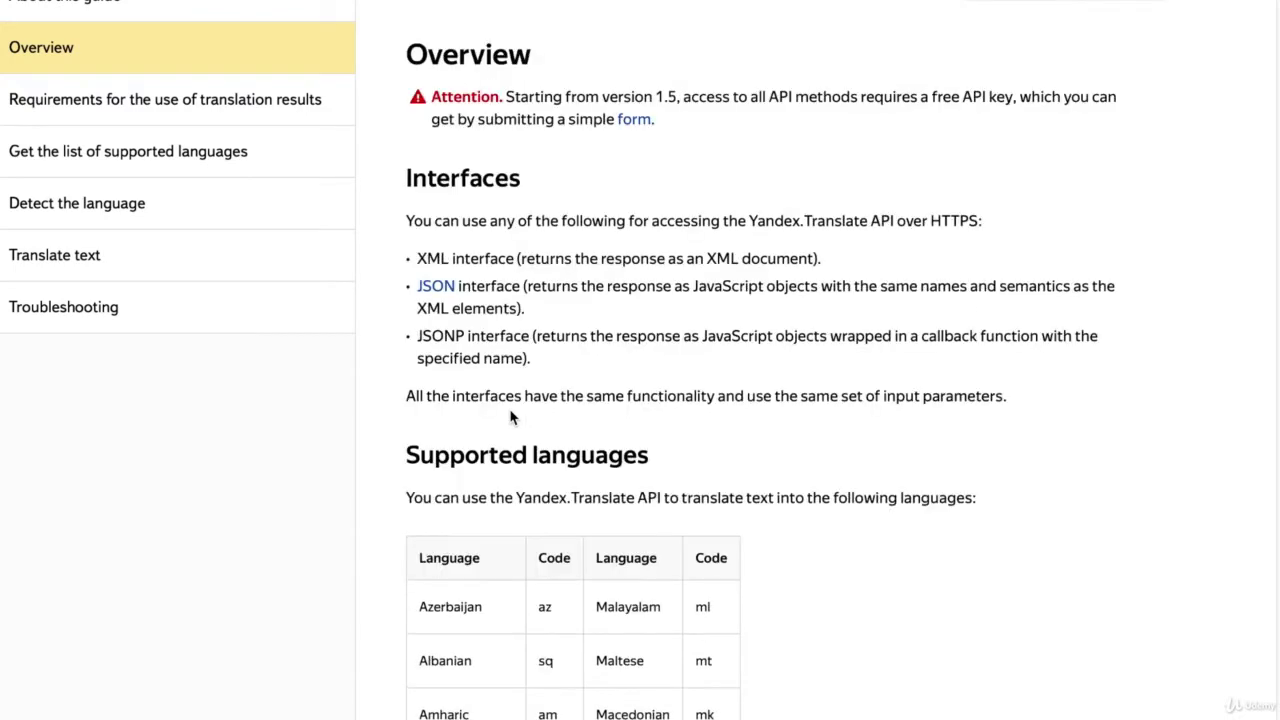
pyautogui.scroll(-4, 510, 417)
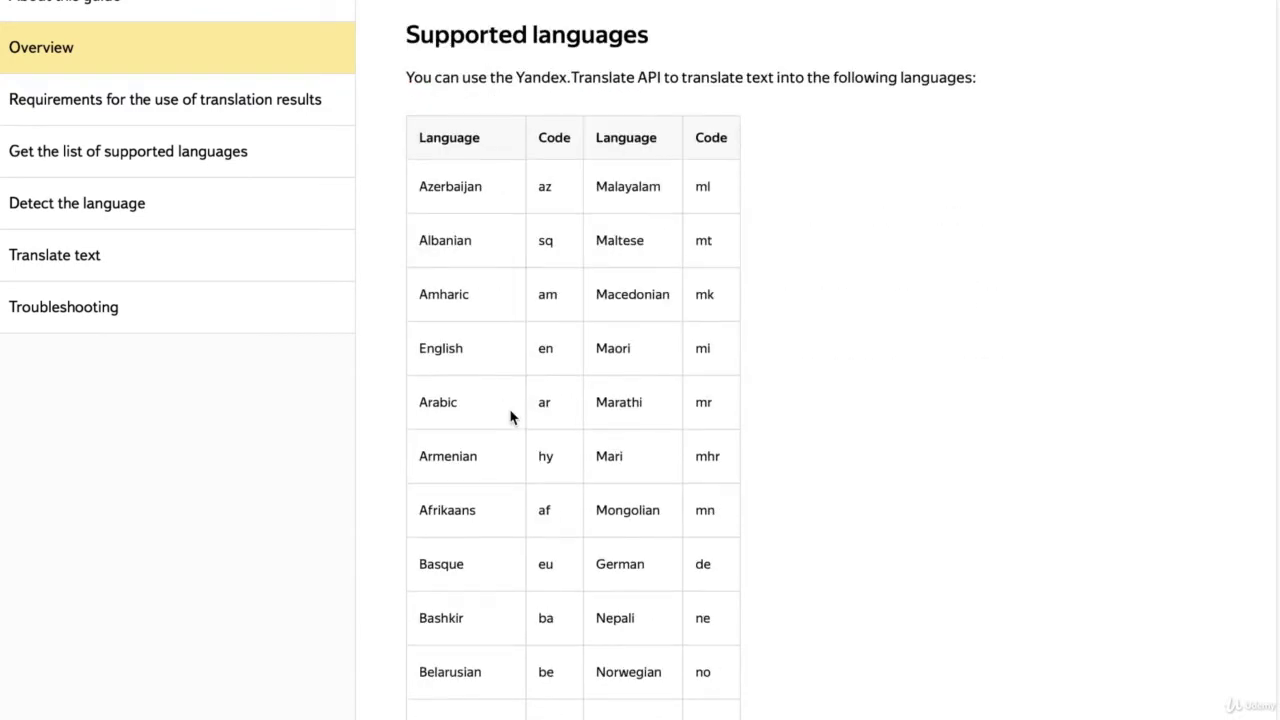
pyautogui.scroll(4, 510, 417)
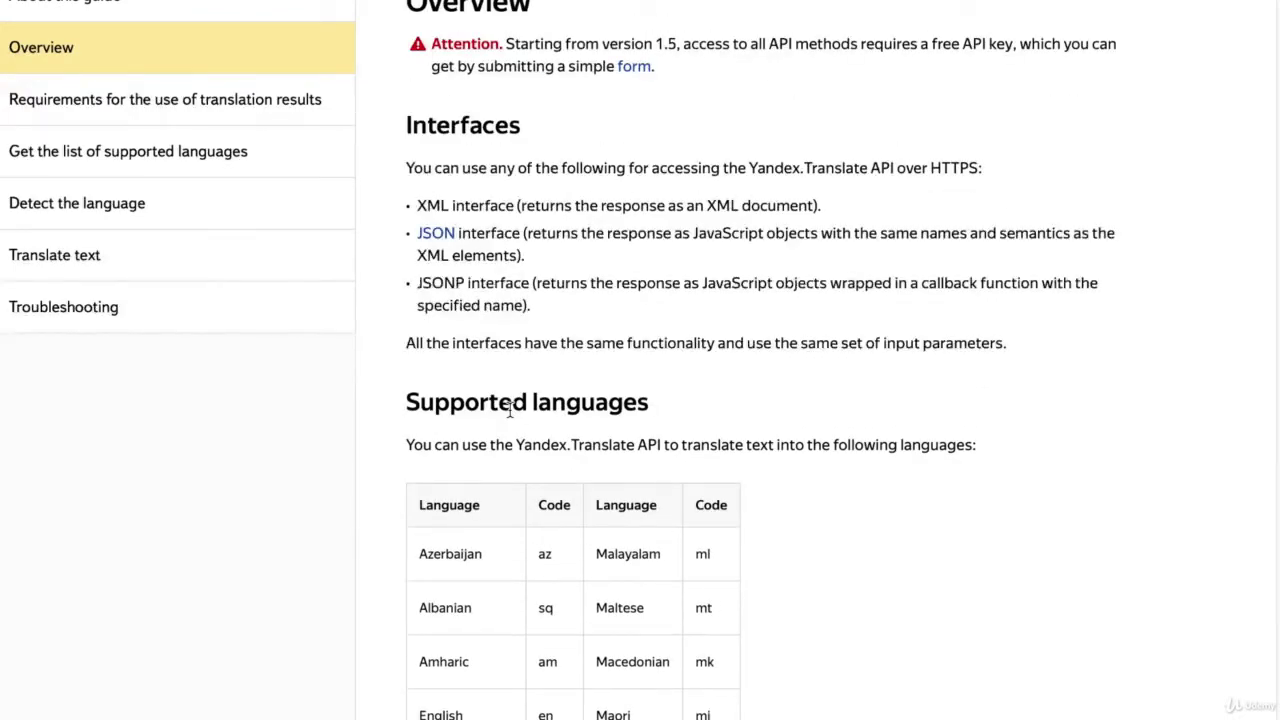